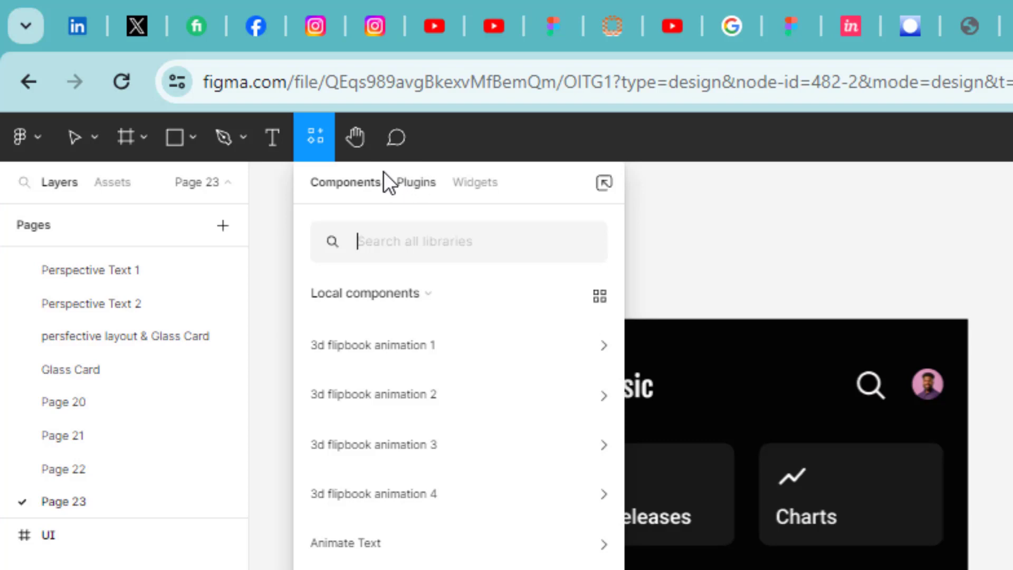
# Search the plugins for "mockup" and run the Mockup plugin
pyautogui.click(403, 180)
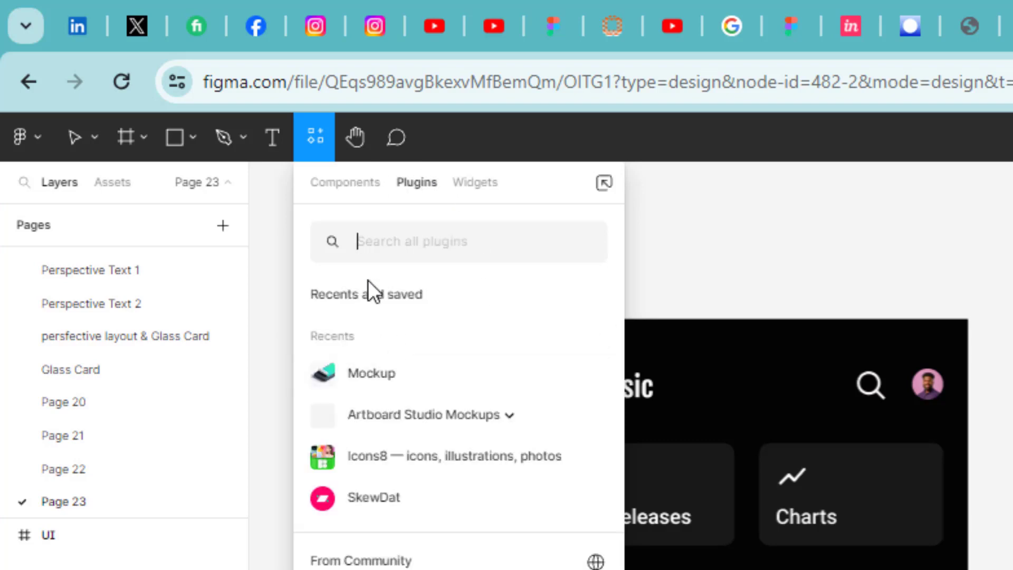
pyautogui.write('m')
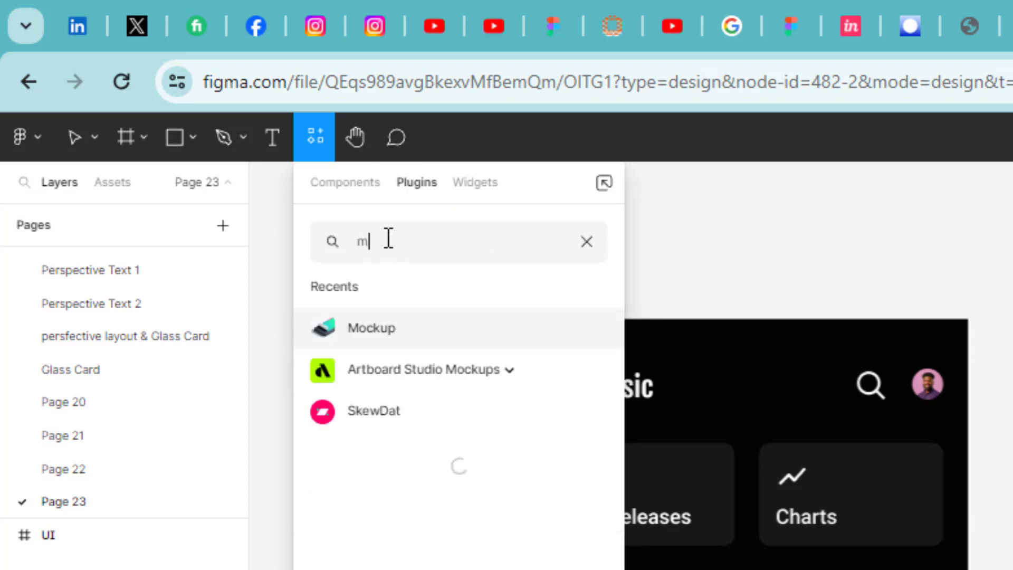
pyautogui.write('ocku')
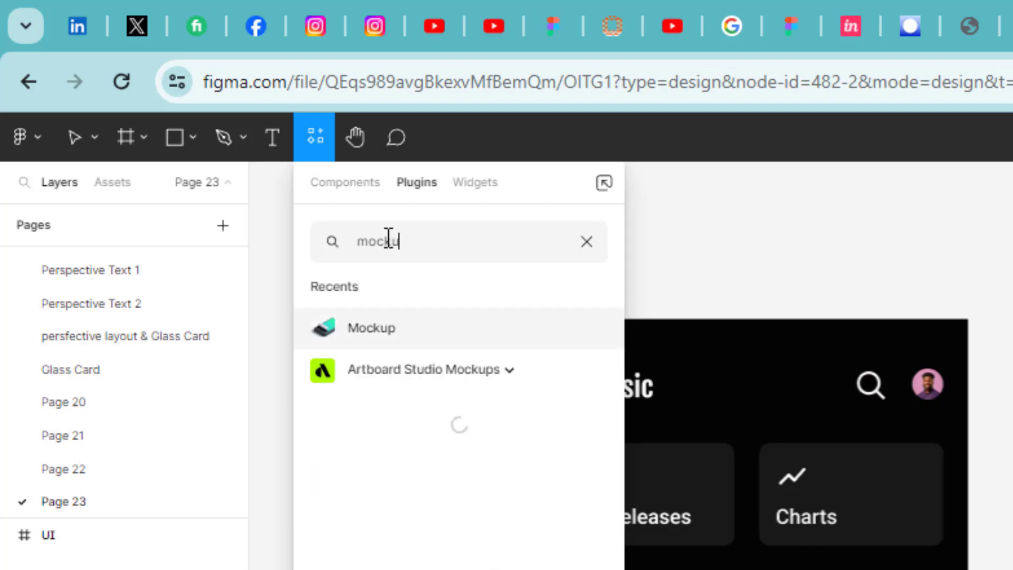
pyautogui.write('p')
pyautogui.click(379, 328)
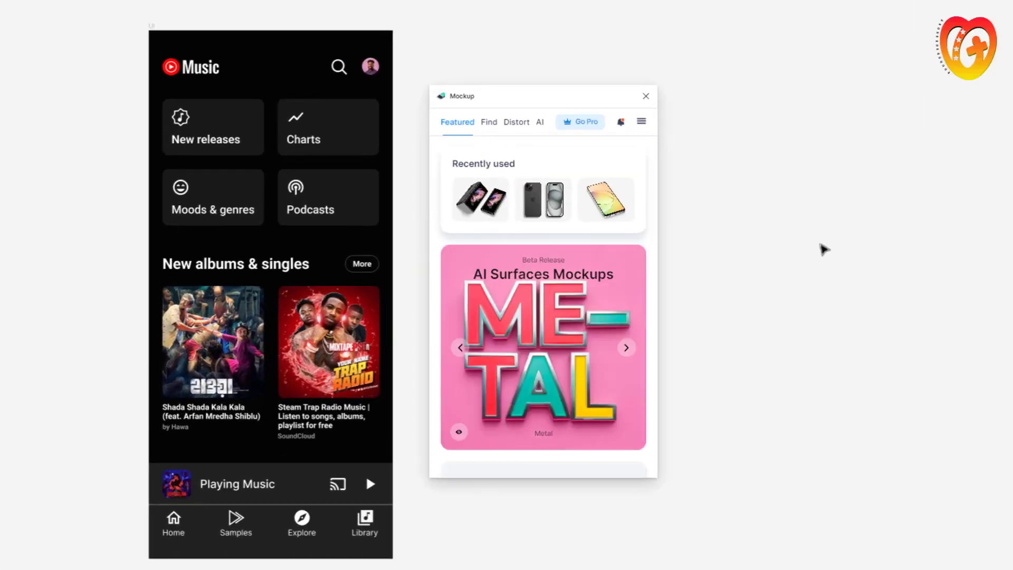
# Browse the featured H-Mockups: Google Pixel 7a collection for a suitable phone mockup
pyautogui.scroll(-7, 532, 346)
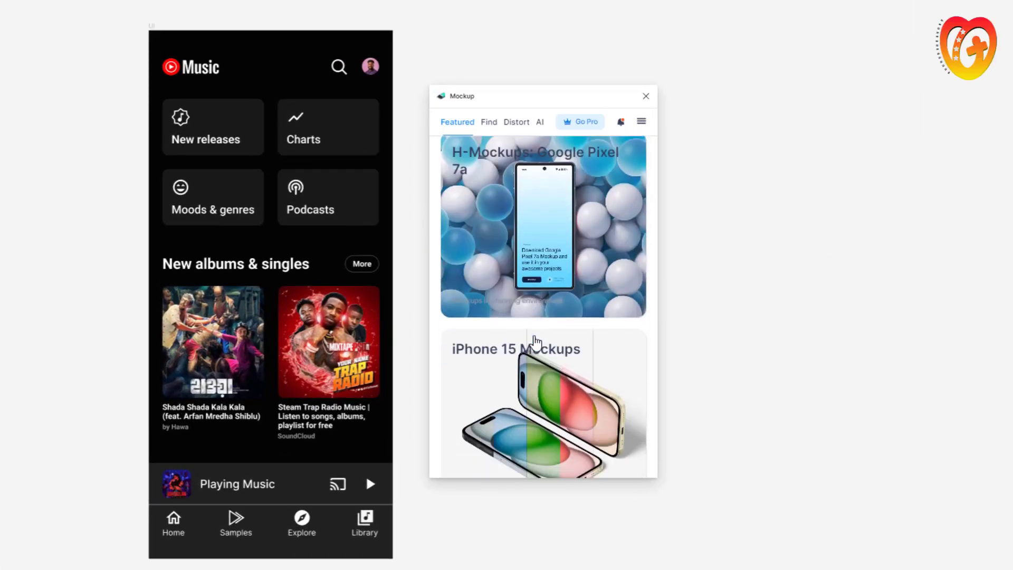
pyautogui.click(540, 226)
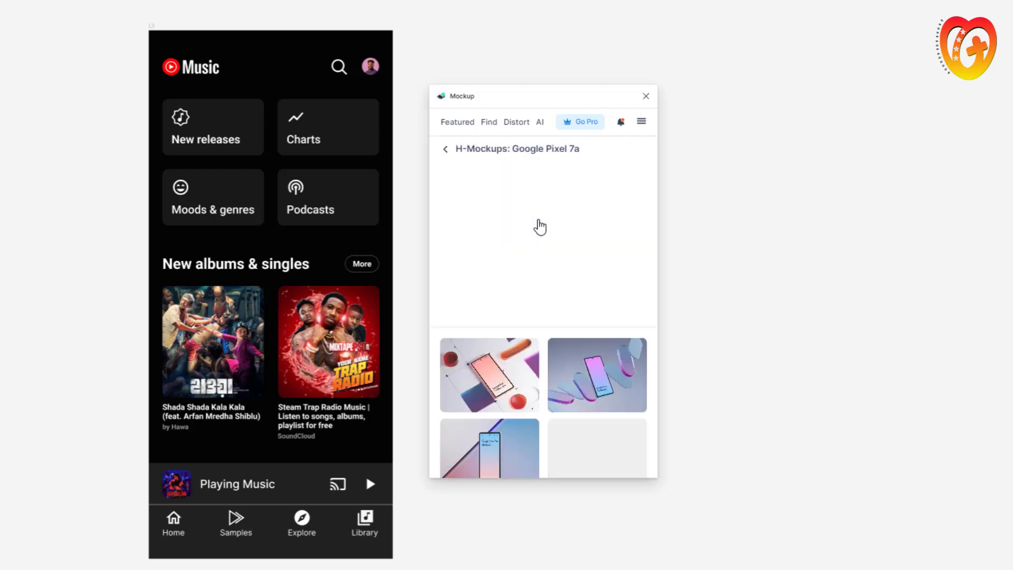
pyautogui.scroll(-5, 546, 235)
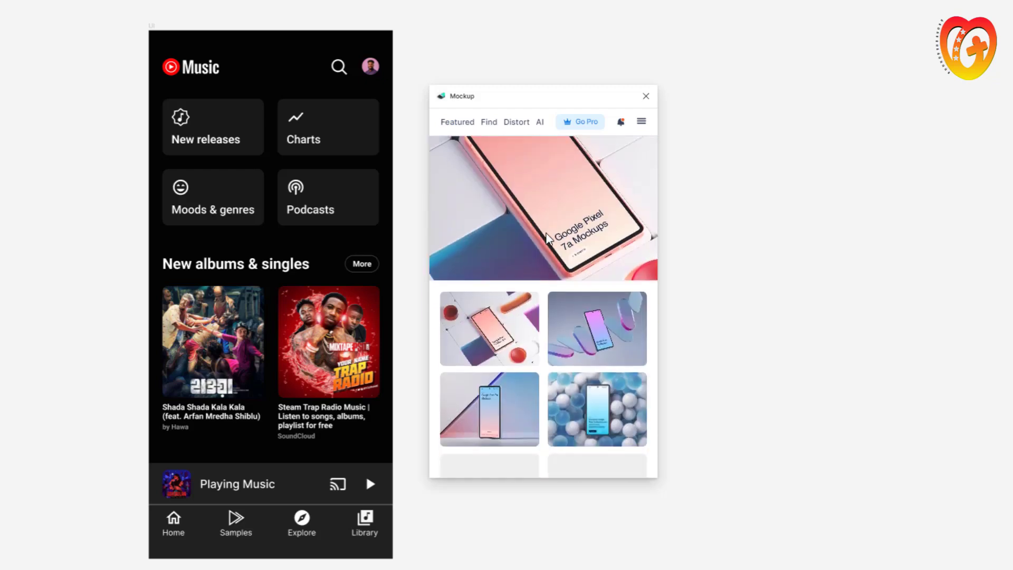
pyautogui.scroll(-6, 546, 233)
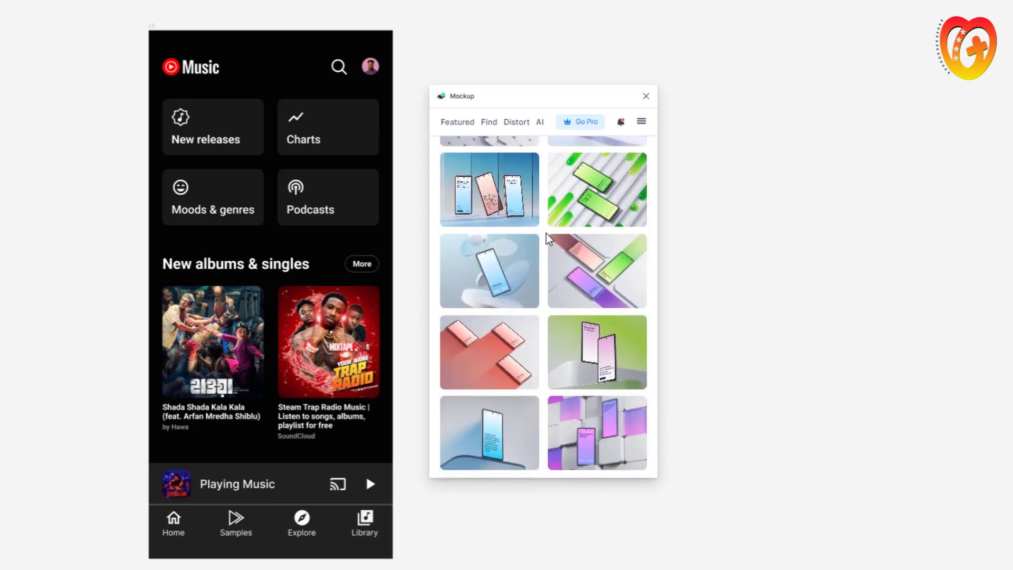
pyautogui.scroll(10, 546, 233)
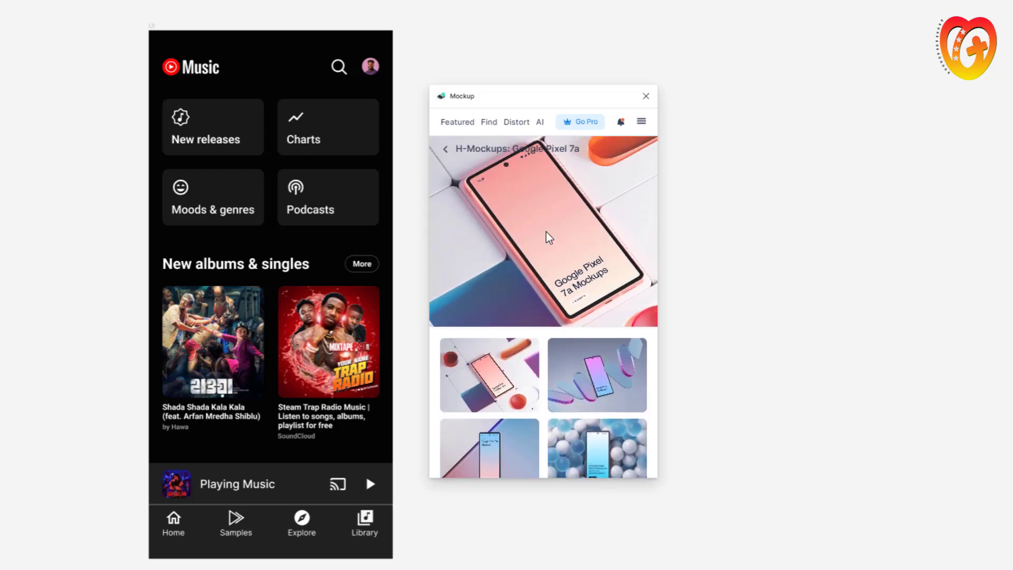
# Open the plugin's mockup finder and filter the mockups to the Phone category
pyautogui.click(521, 124)
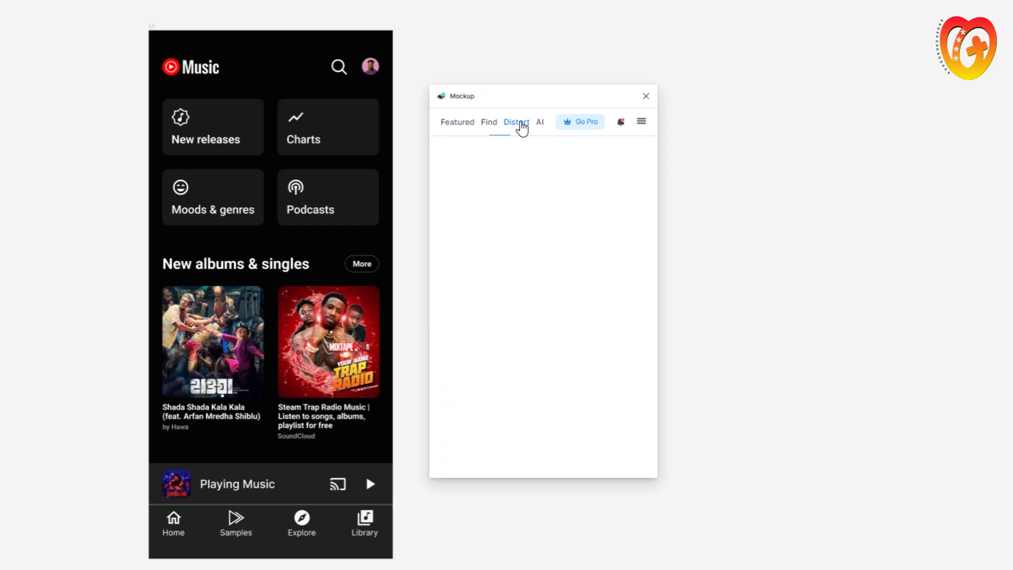
pyautogui.click(489, 127)
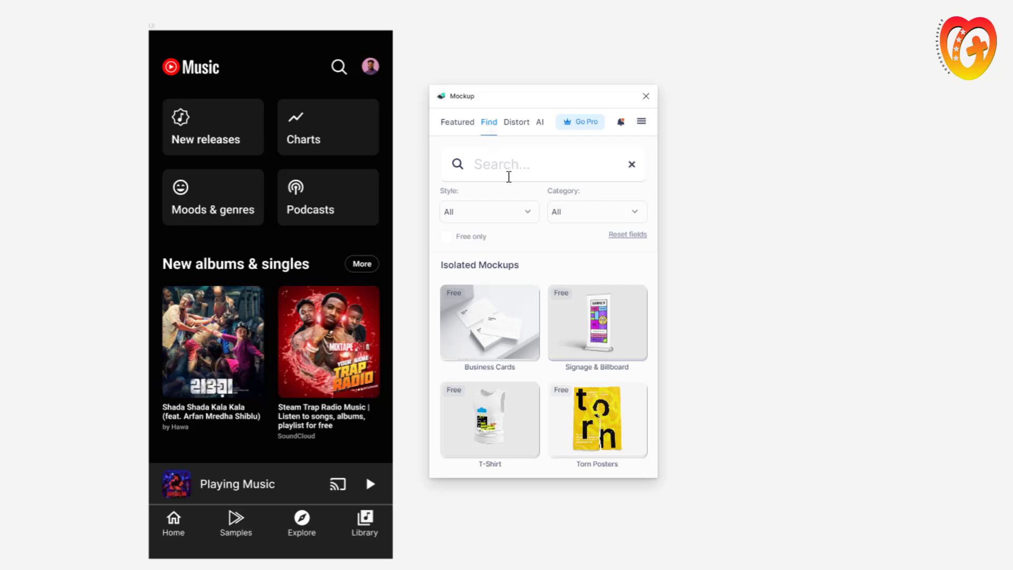
pyautogui.click(635, 215)
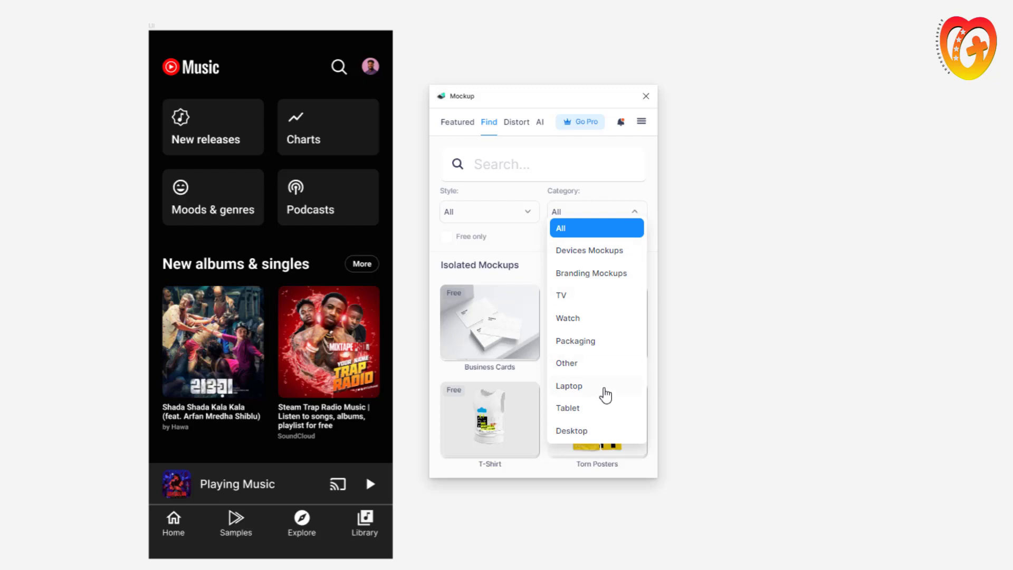
pyautogui.scroll(-3, 605, 395)
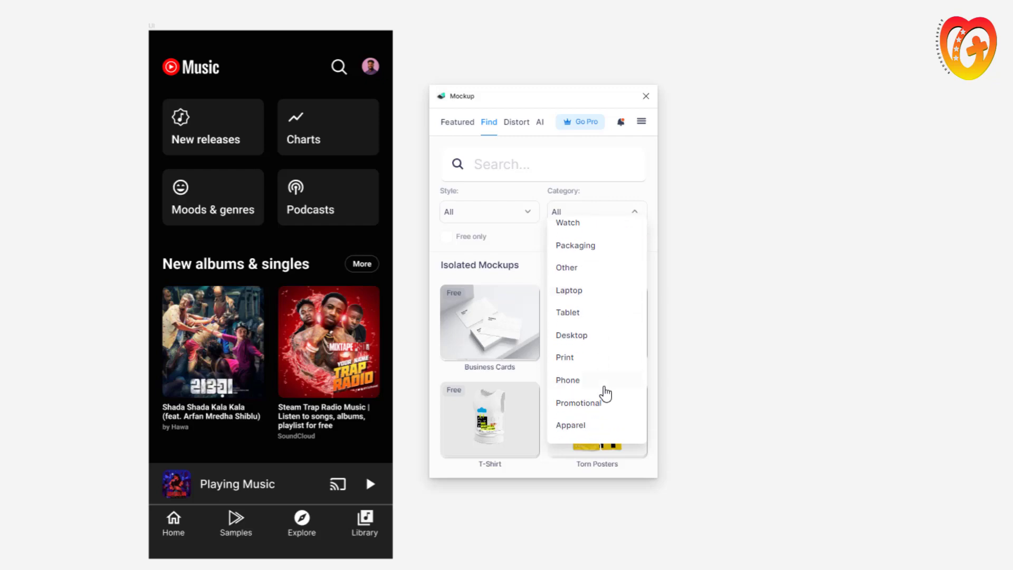
pyautogui.click(565, 380)
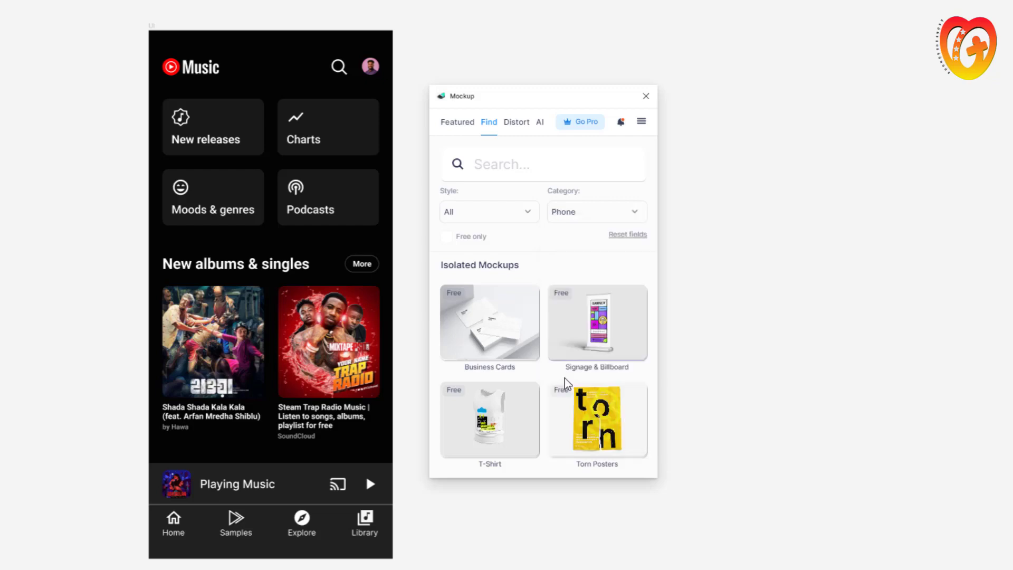
# Open the Realme 10 collection and choose the mockup with three tilted phones stepped diagonally
pyautogui.scroll(-2, 574, 347)
pyautogui.scroll(-4, 574, 348)
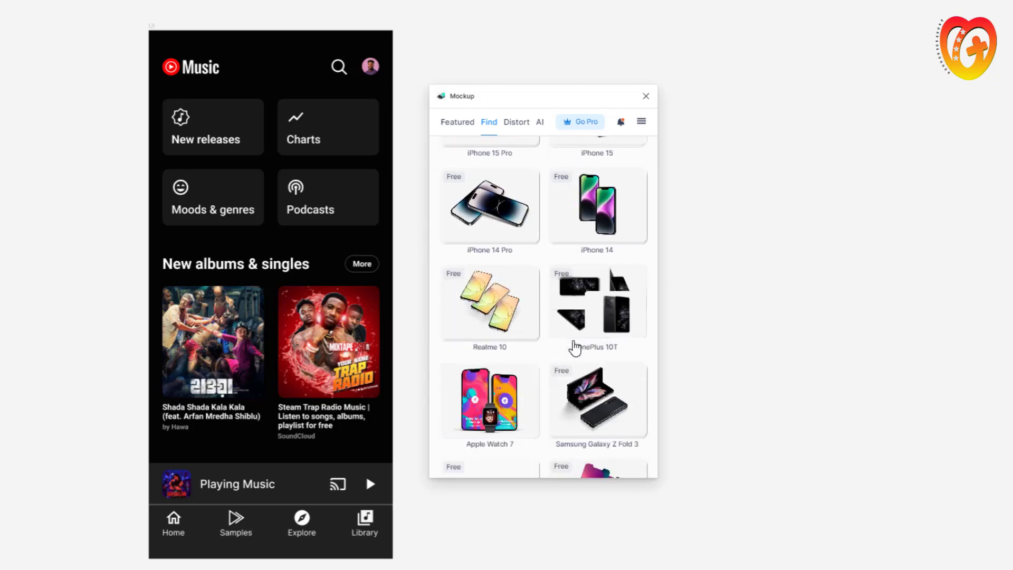
pyautogui.click(512, 314)
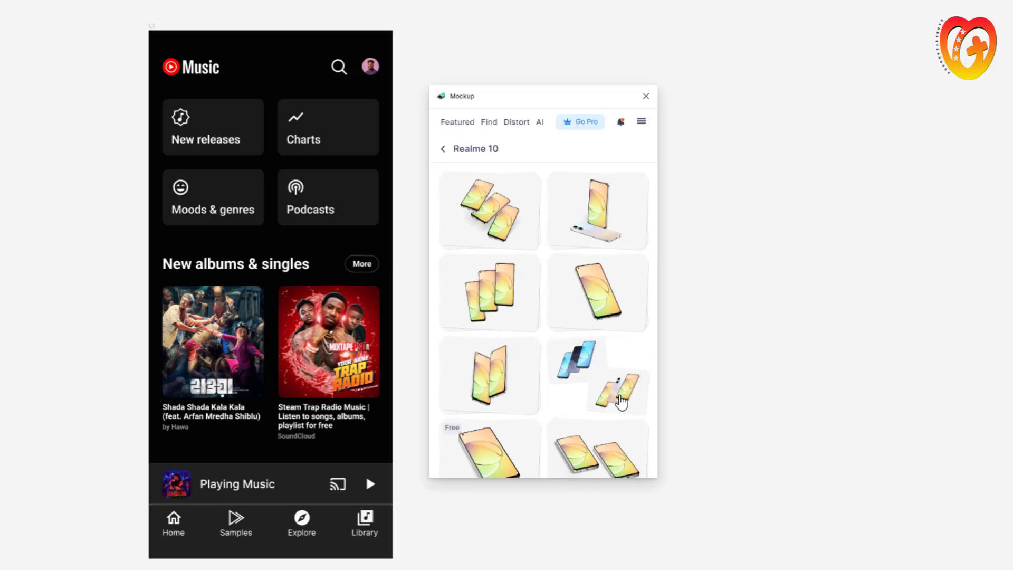
pyautogui.click(483, 224)
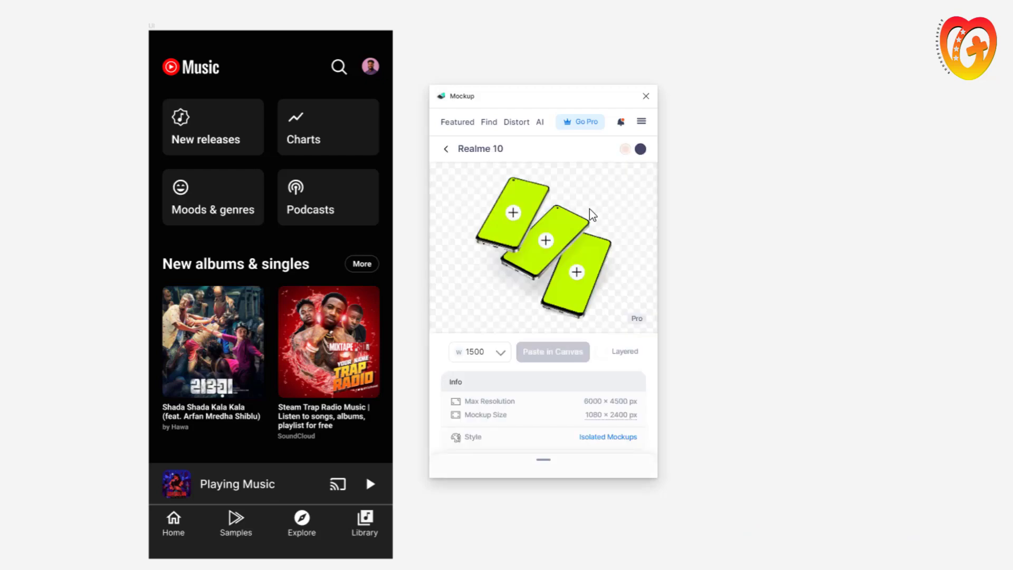
# Fill the lowest phone's screen in the Realme 10 mockup with the UI frame, keeping the default crop
pyautogui.click(578, 275)
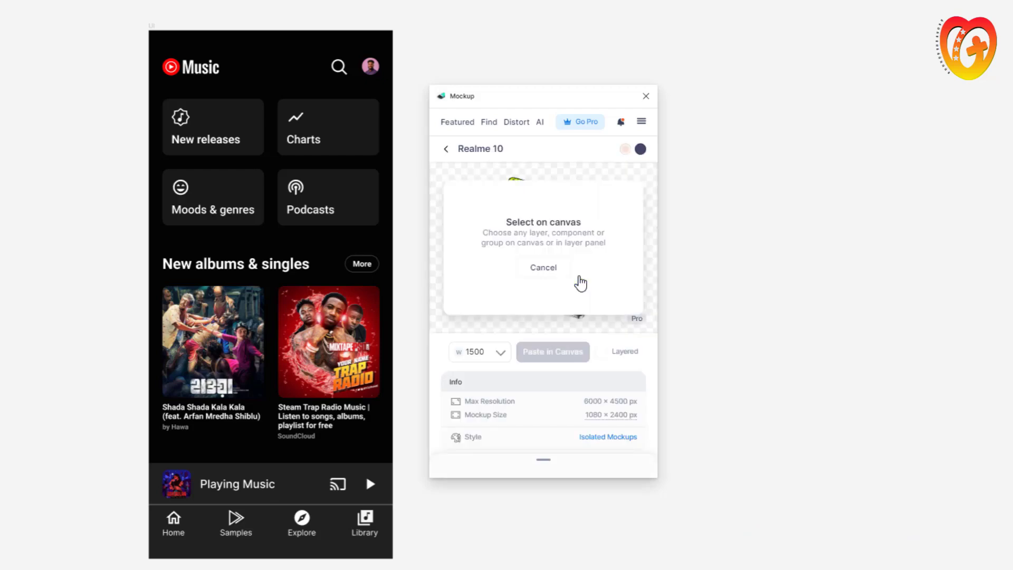
pyautogui.click(152, 29)
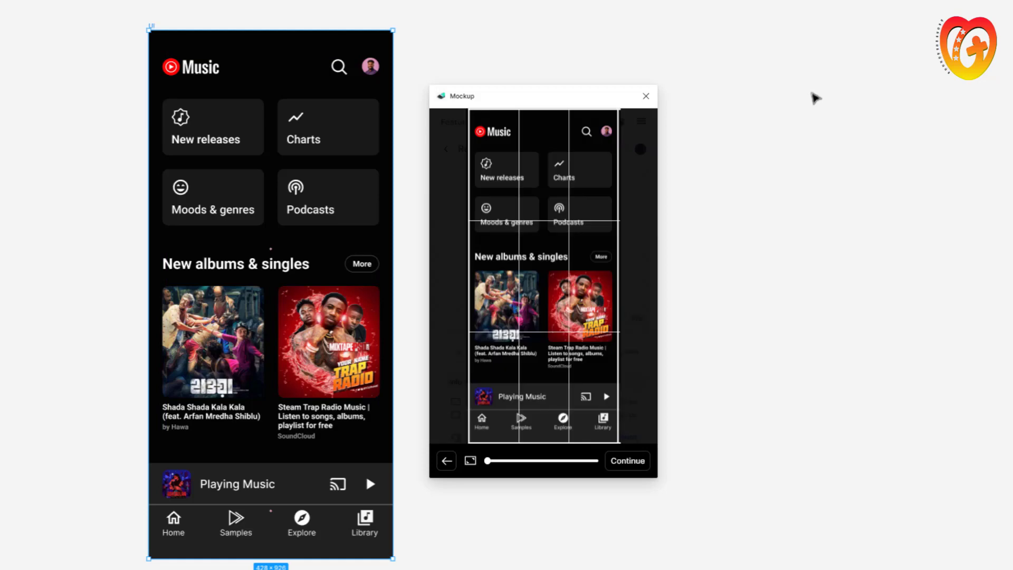
pyautogui.click(631, 465)
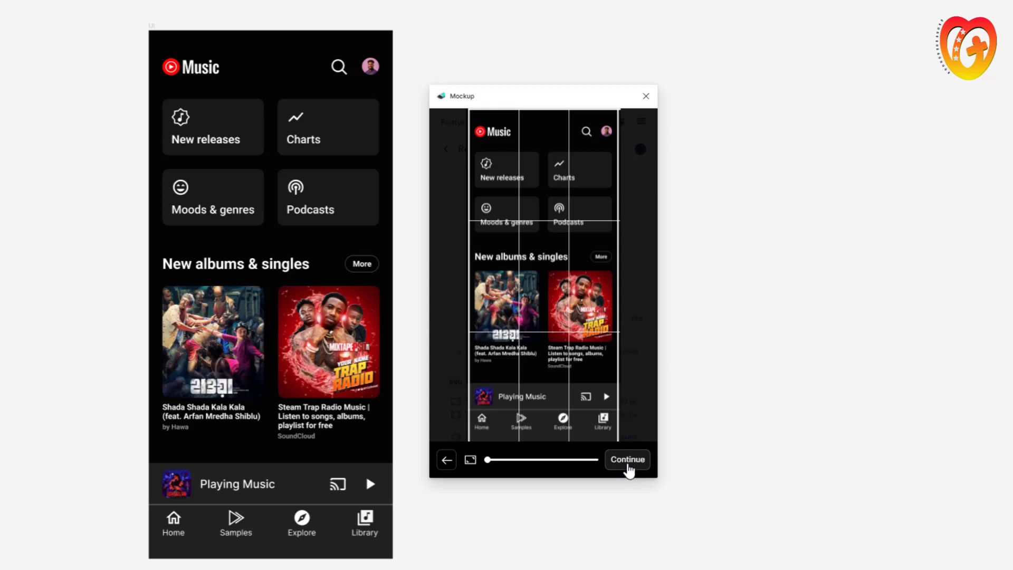
pyautogui.click(629, 463)
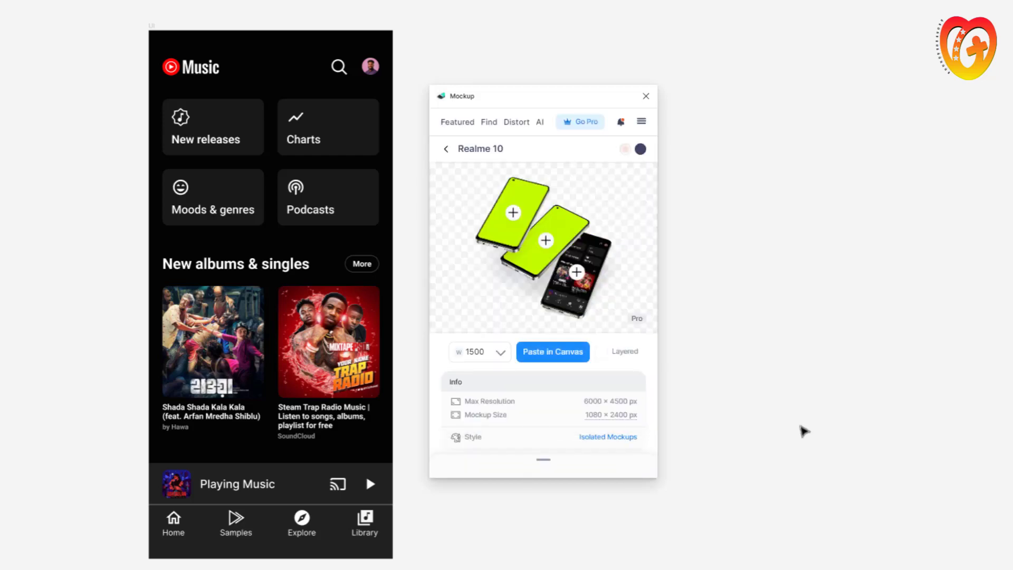
# Fill the middle phone's screen in the Realme 10 mockup with the UI frame, keeping the default crop
pyautogui.click(547, 241)
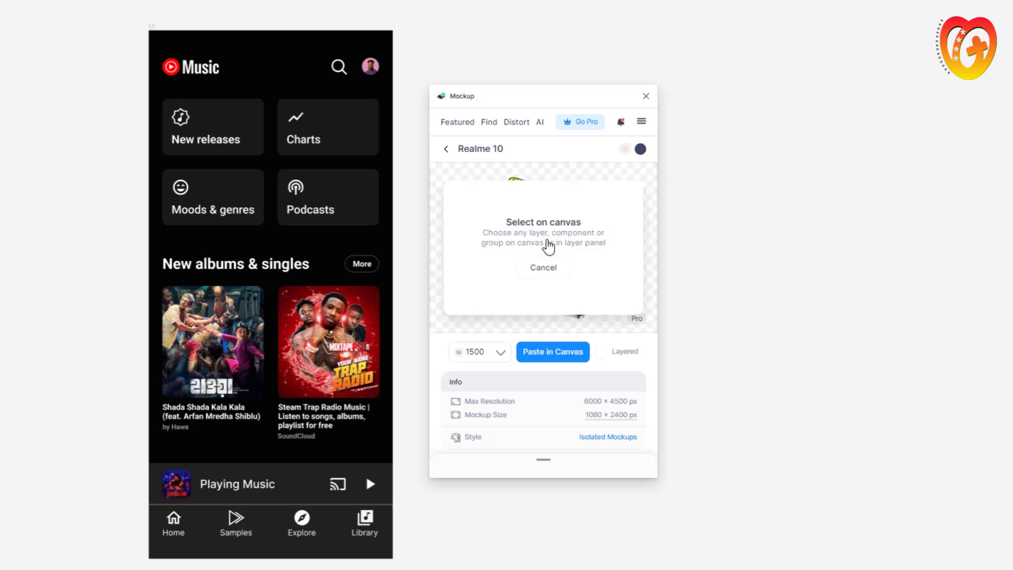
pyautogui.click(152, 27)
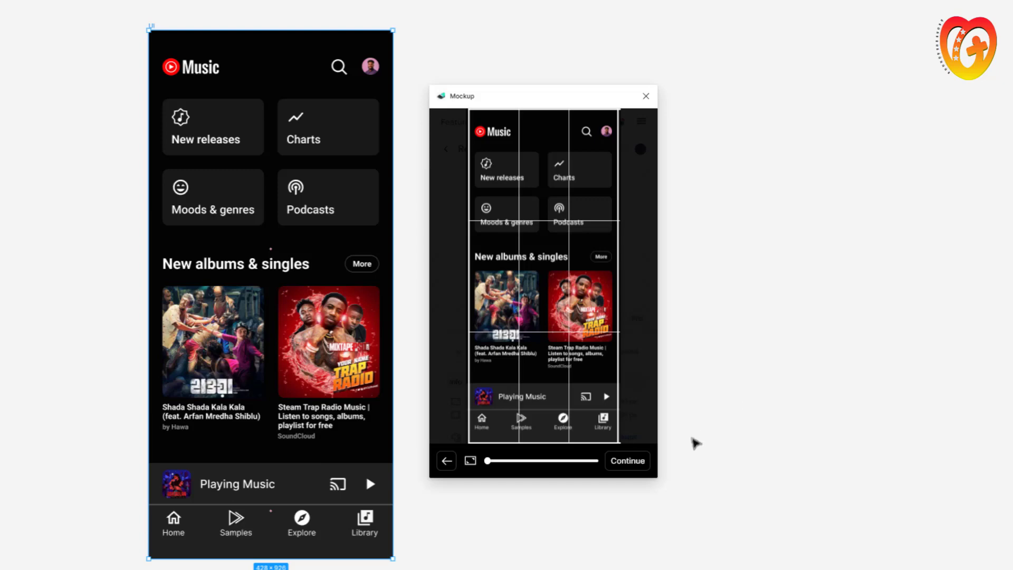
pyautogui.click(746, 444)
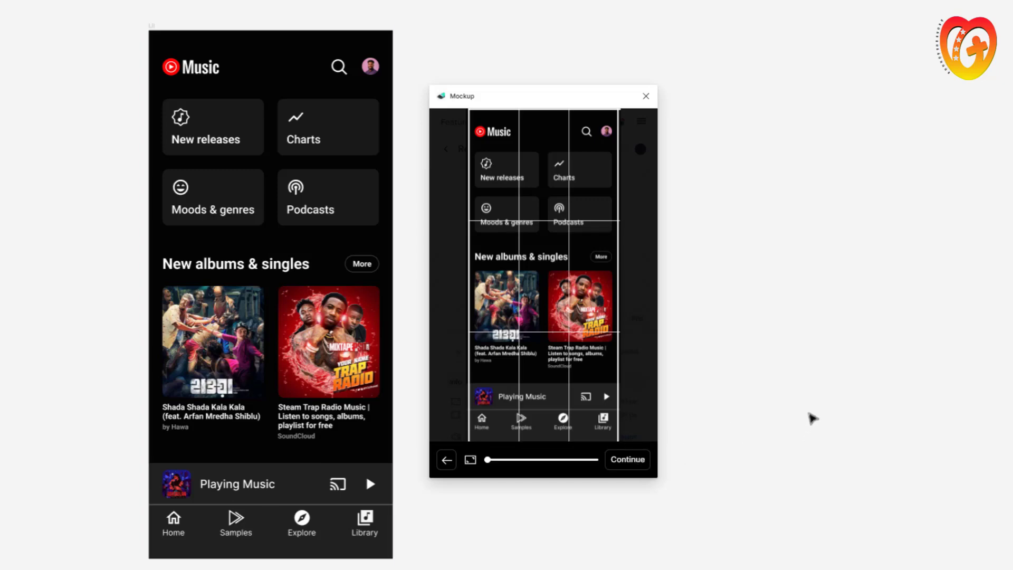
pyautogui.click(630, 460)
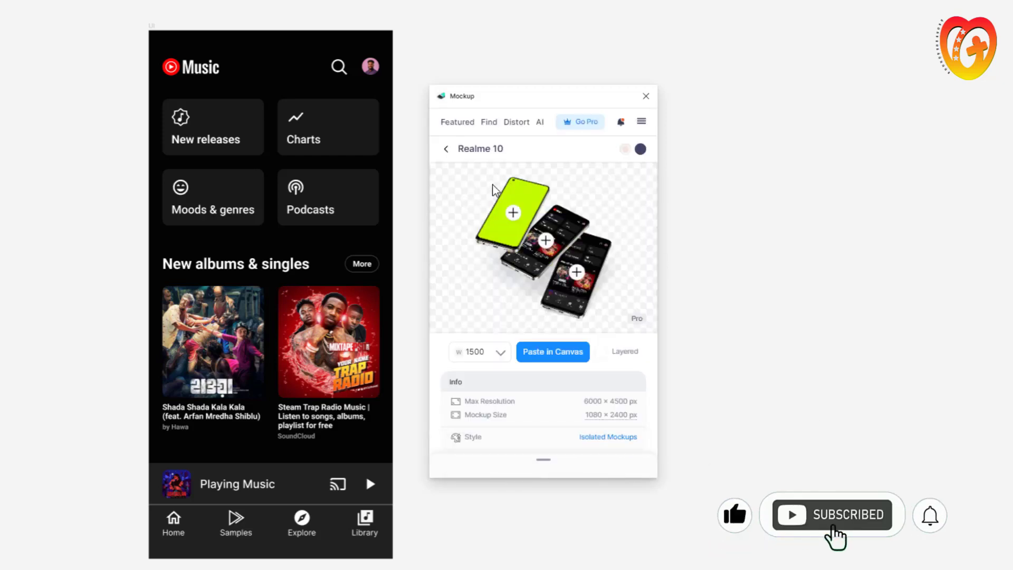
# Assign the UI frame to the uppermost phone's screen and try to paste the Realme 10 mockup into the canvas
pyautogui.click(514, 213)
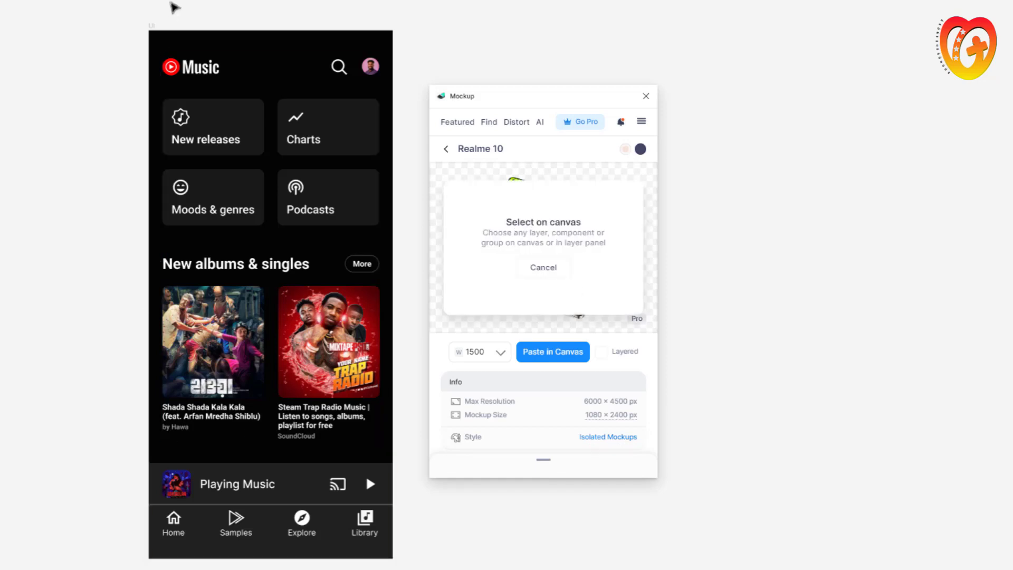
pyautogui.click(152, 26)
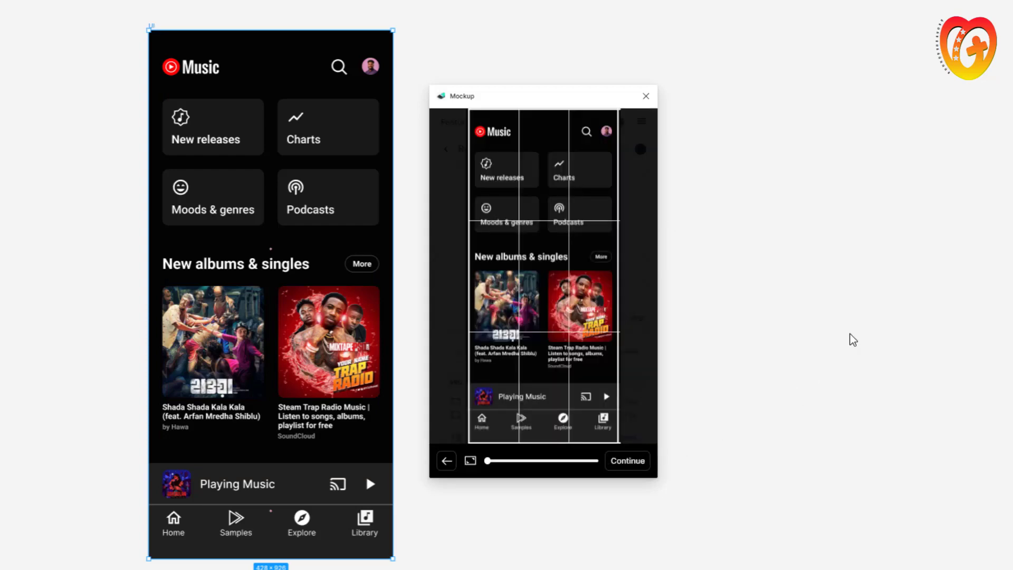
pyautogui.click(847, 357)
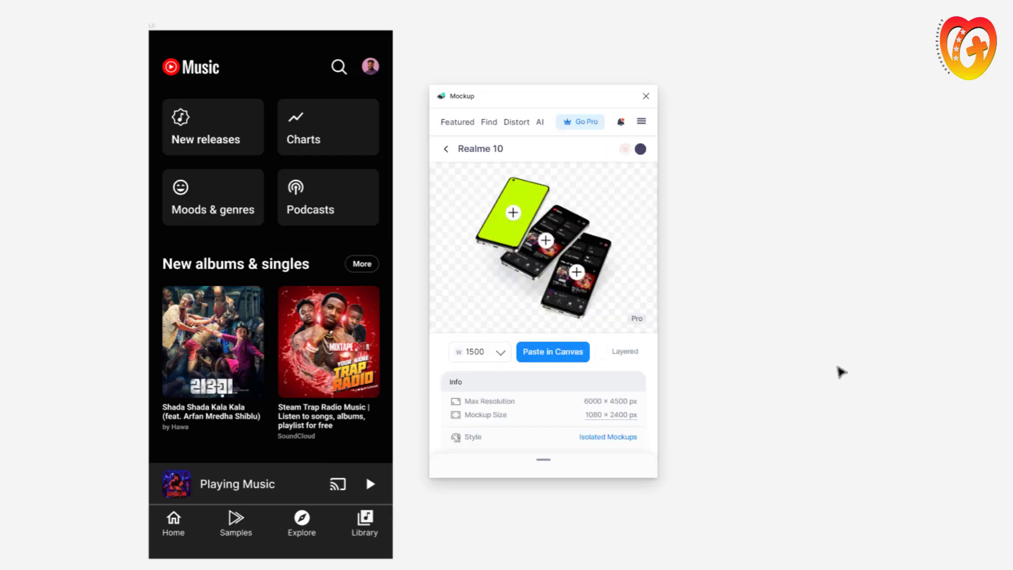
pyautogui.click(559, 357)
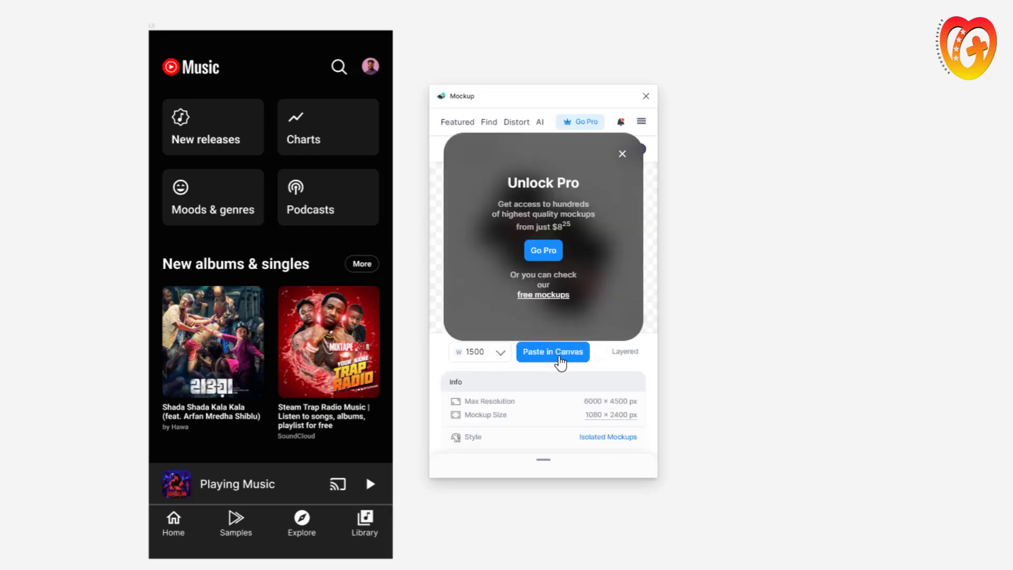
# Open the two-phone iPhone 15 Pro mockup from the latest free mockups
pyautogui.click(543, 295)
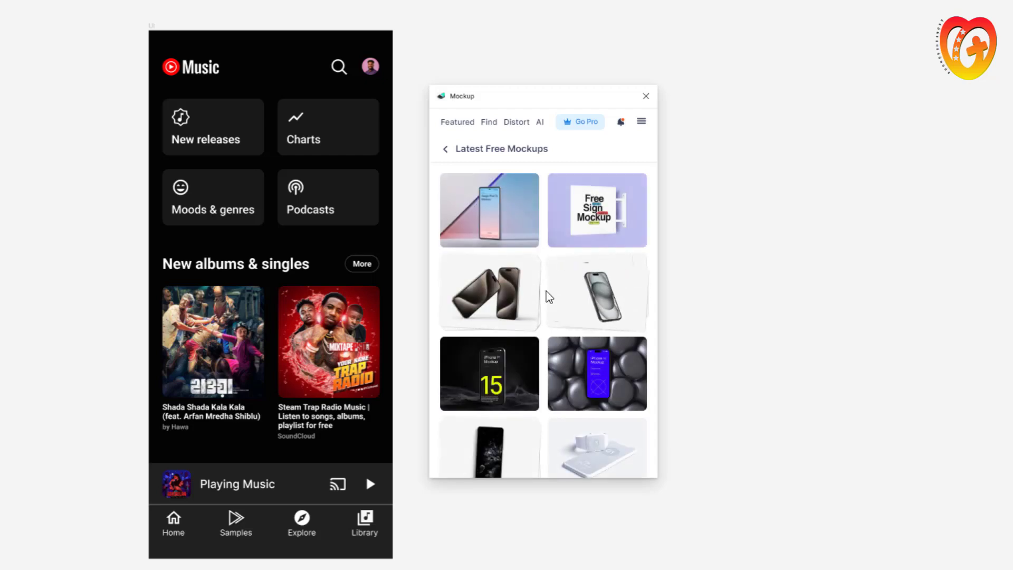
pyautogui.click(526, 313)
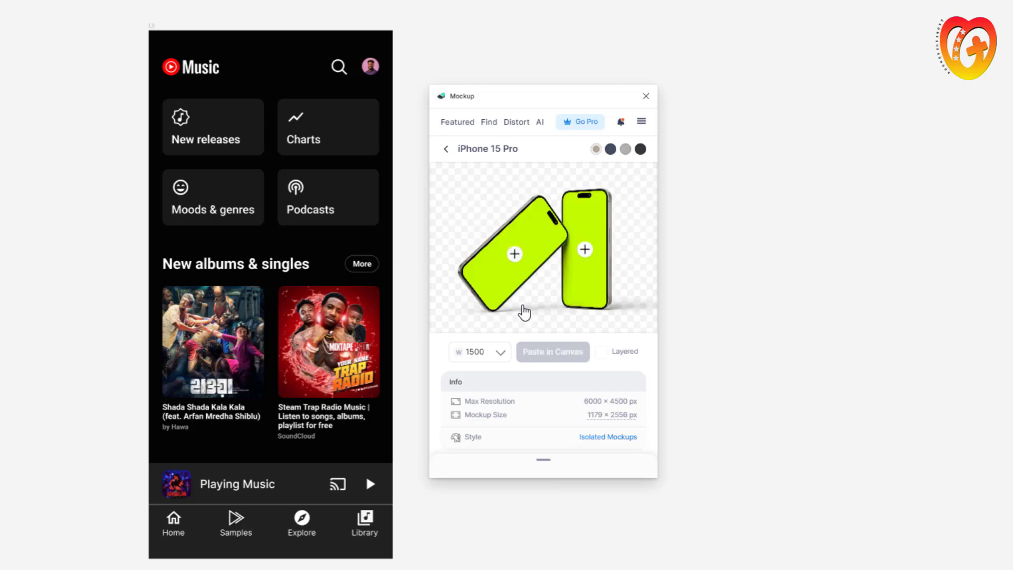
# Try to fill the upright phone's screen in the iPhone 15 Pro mockup with the UI frame
pyautogui.click(152, 25)
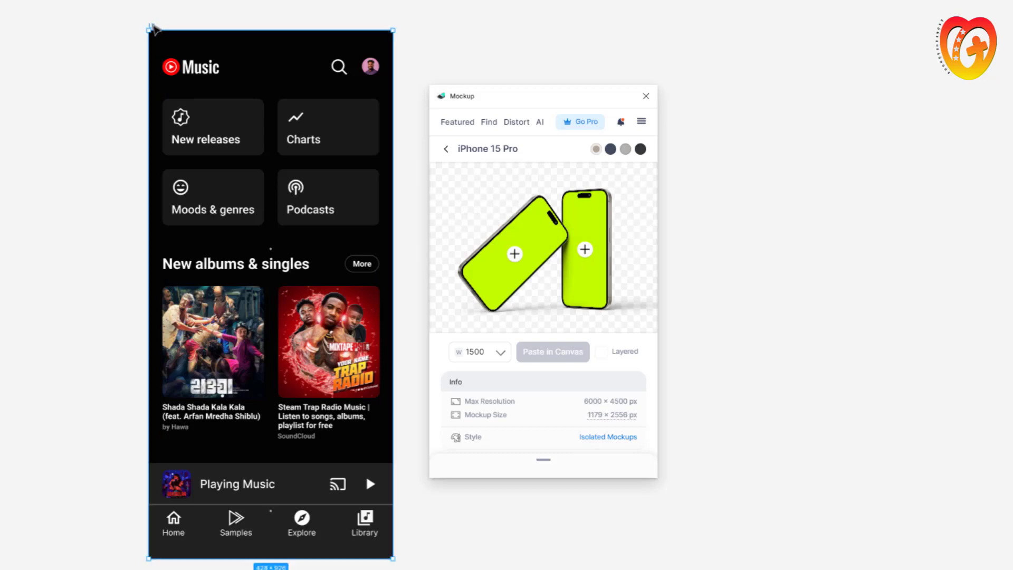
pyautogui.click(585, 250)
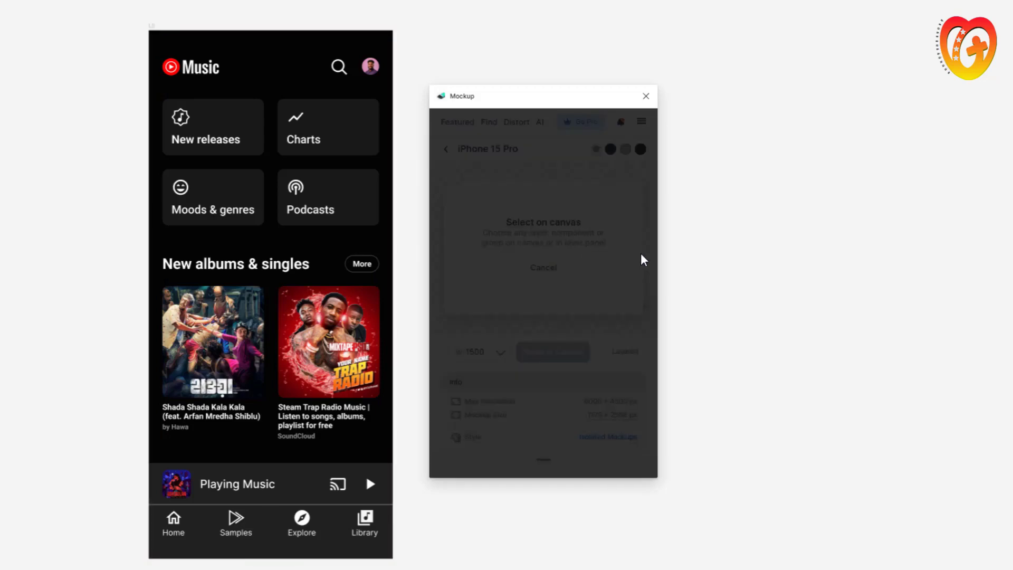
pyautogui.click(152, 26)
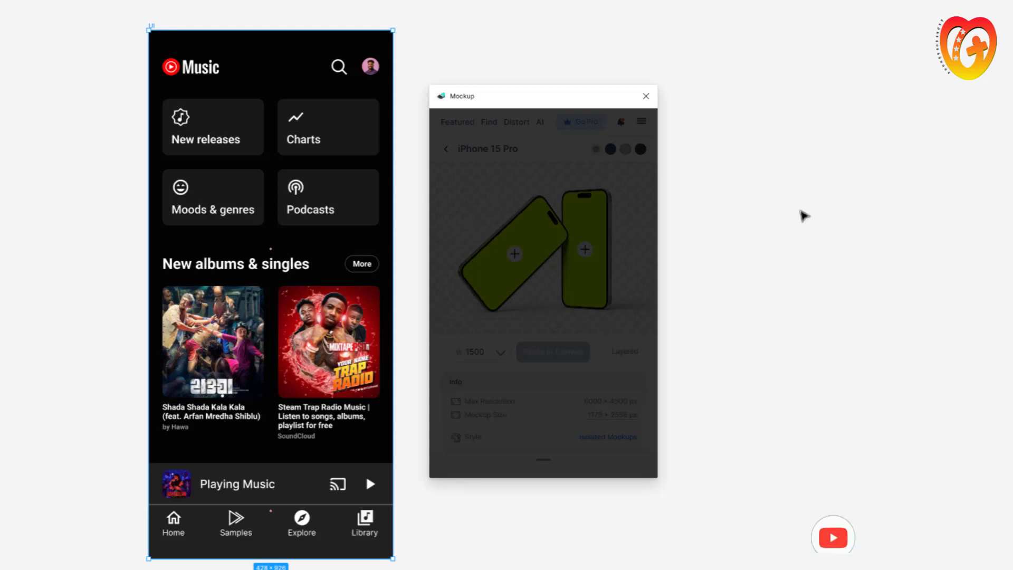
pyautogui.click(780, 176)
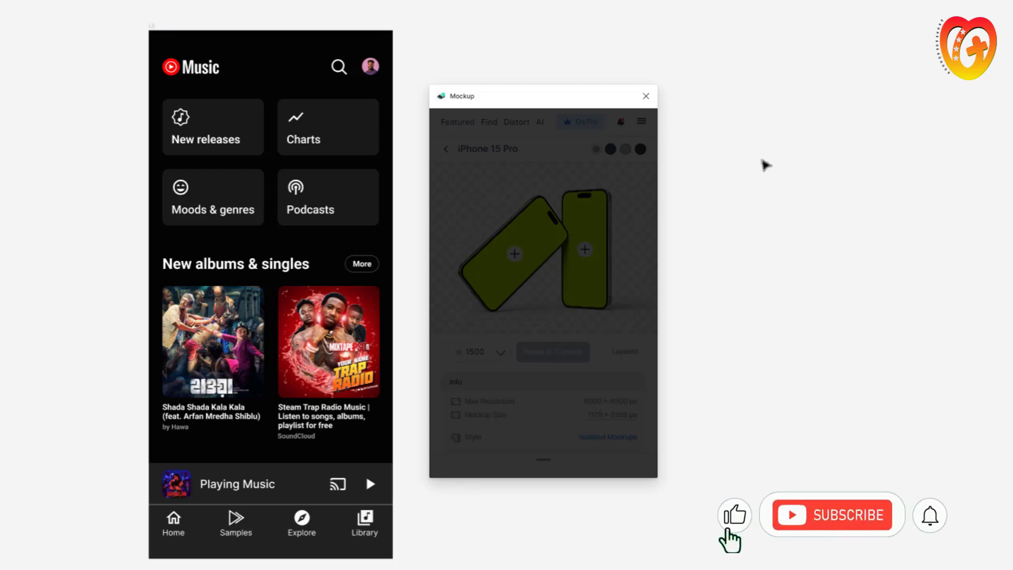
# Restart the Mockup plugin and reopen the two-phone iPhone 15 Pro mockup from the recently used mockups
pyautogui.click(646, 96)
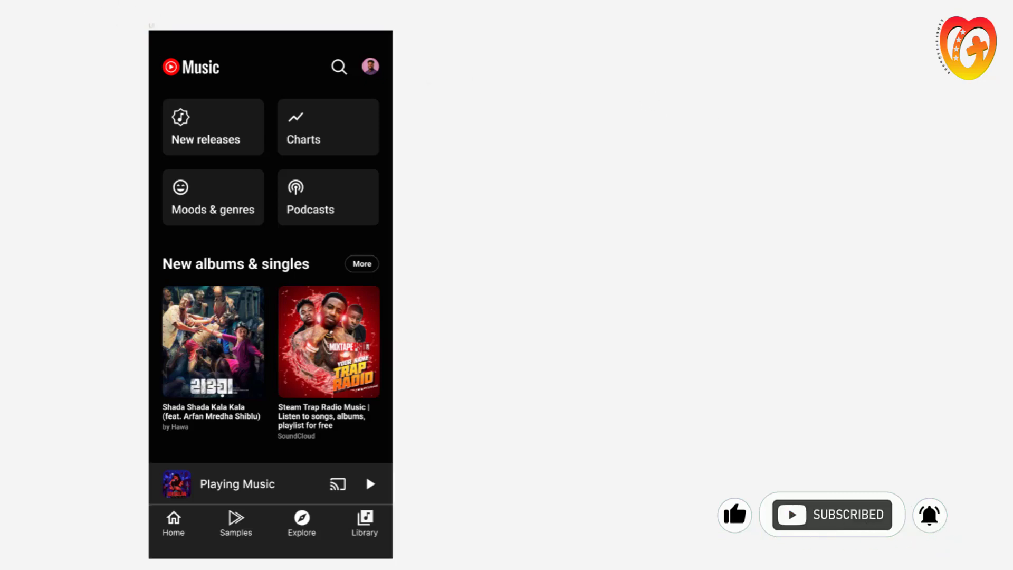
pyautogui.click(33, 1)
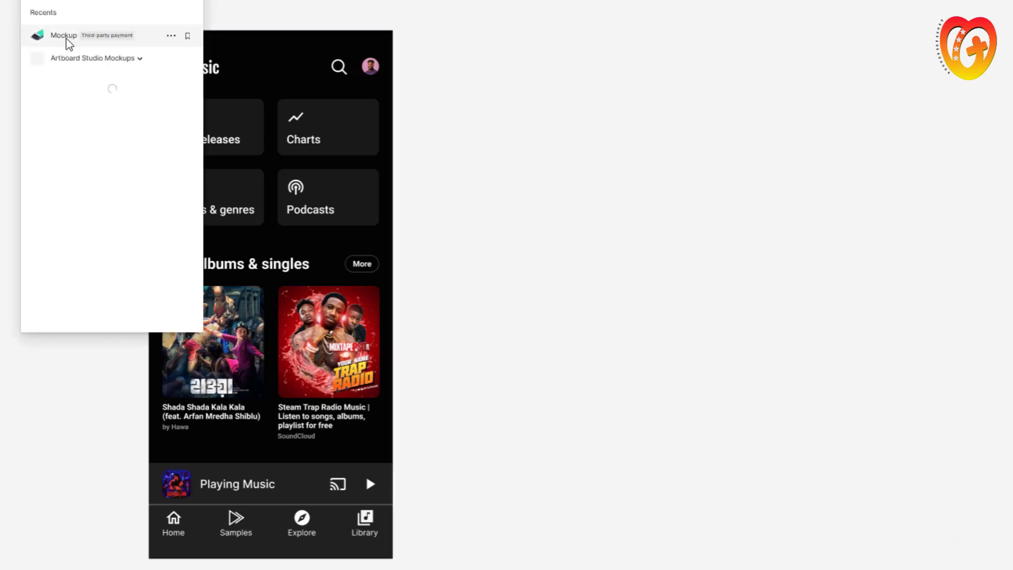
pyautogui.click(66, 37)
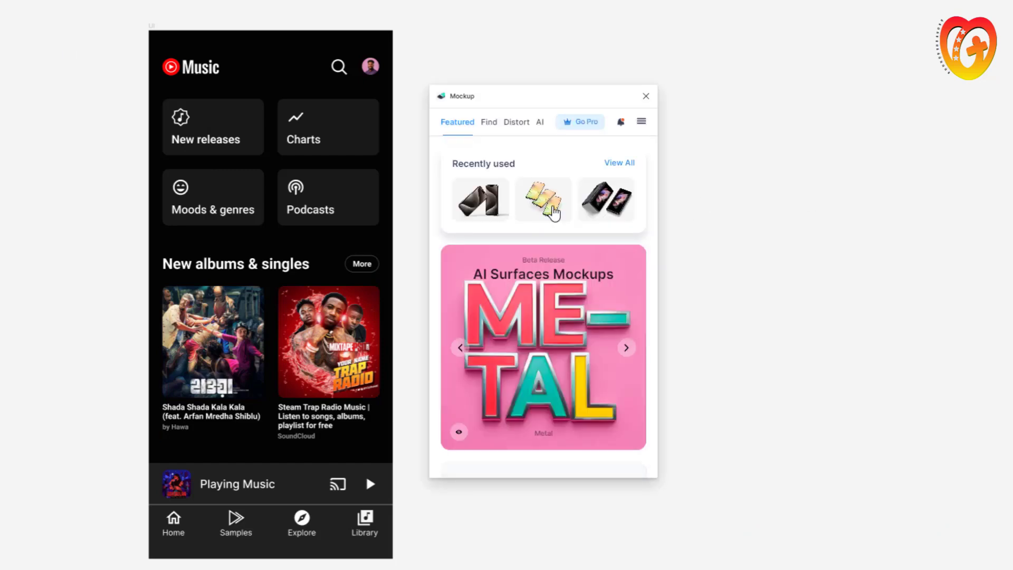
pyautogui.click(488, 208)
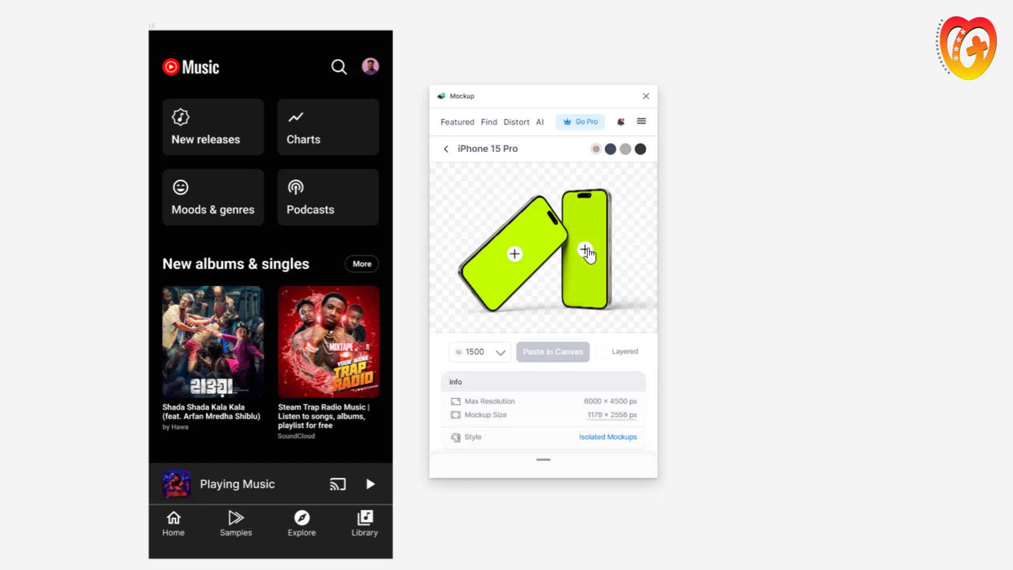
# Fill the upright phone's screen in the iPhone 15 Pro mockup with the UI frame, keeping the default crop
pyautogui.click(585, 252)
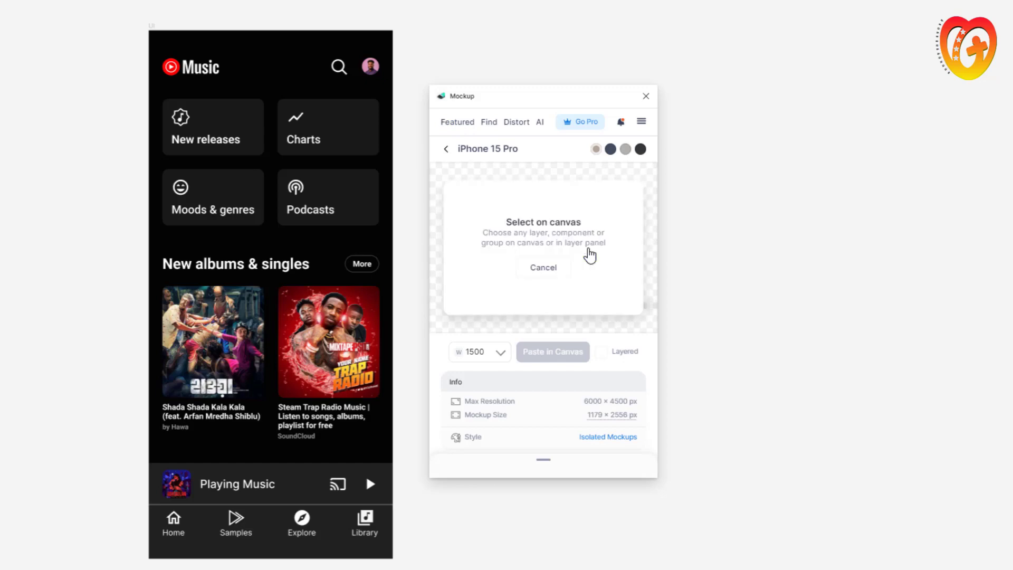
pyautogui.click(151, 27)
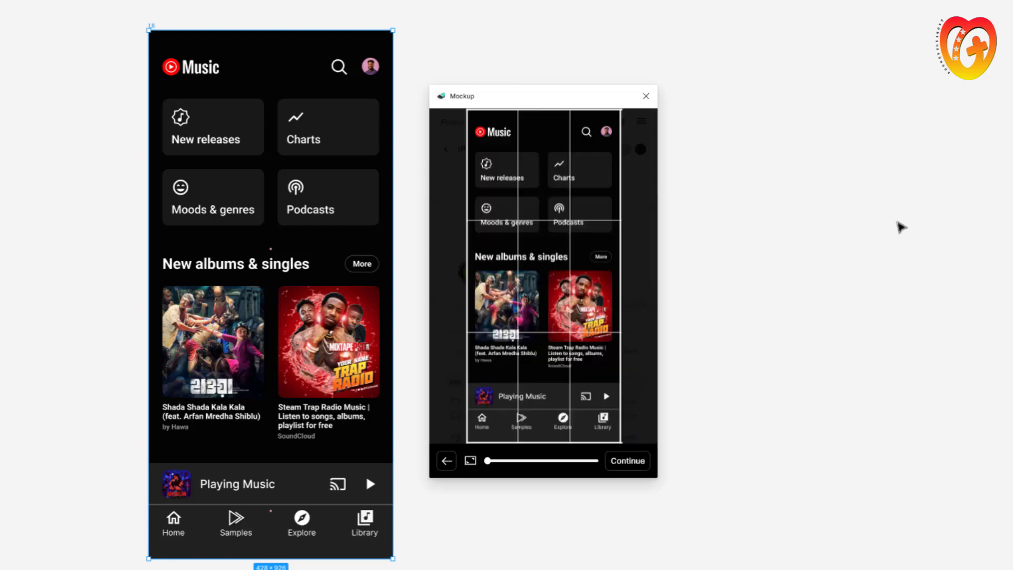
pyautogui.click(637, 461)
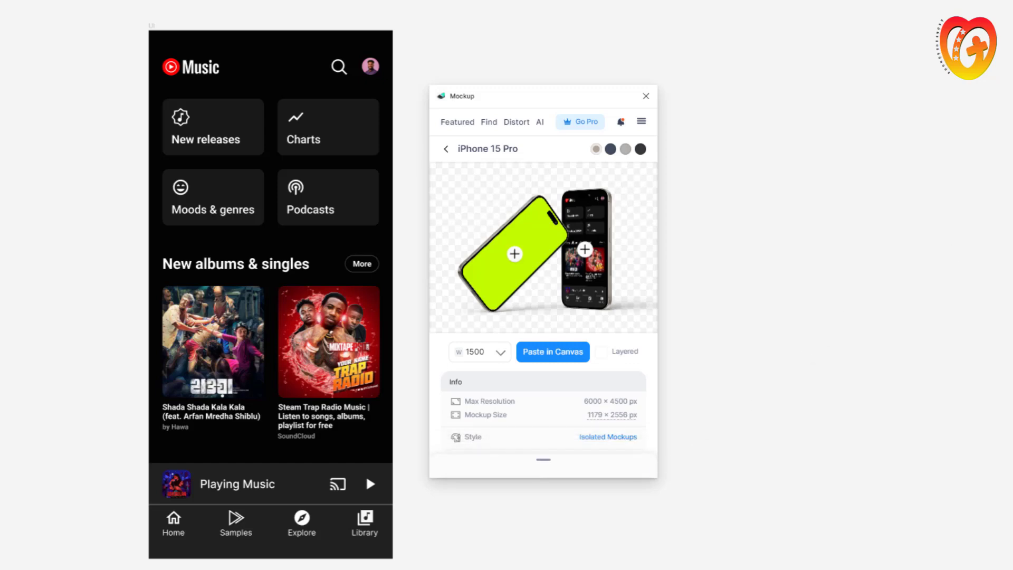
# Fill the tilted phone's screen in the iPhone 15 Pro mockup with the UI frame, keeping the default crop
pyautogui.click(512, 258)
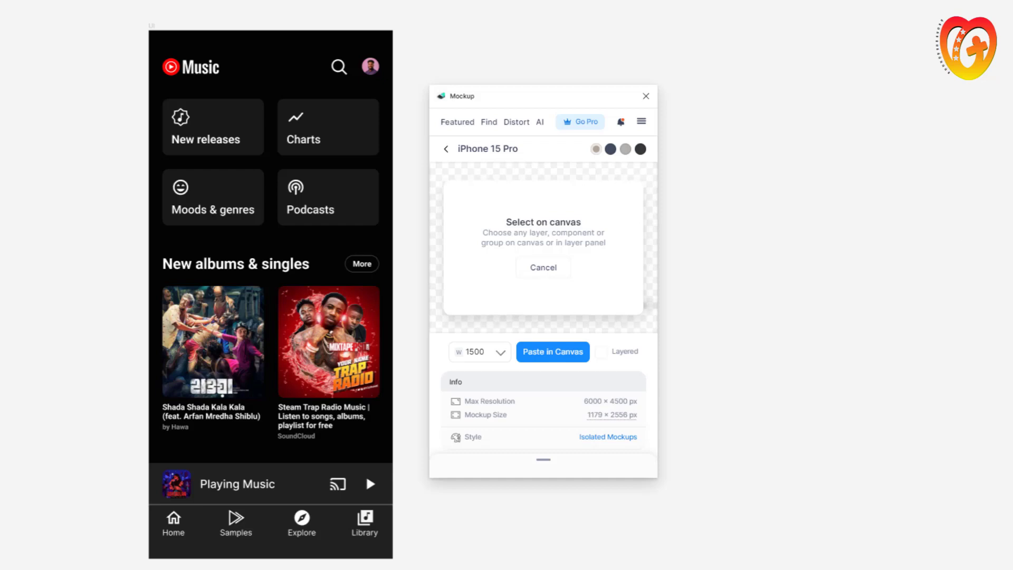
pyautogui.click(152, 28)
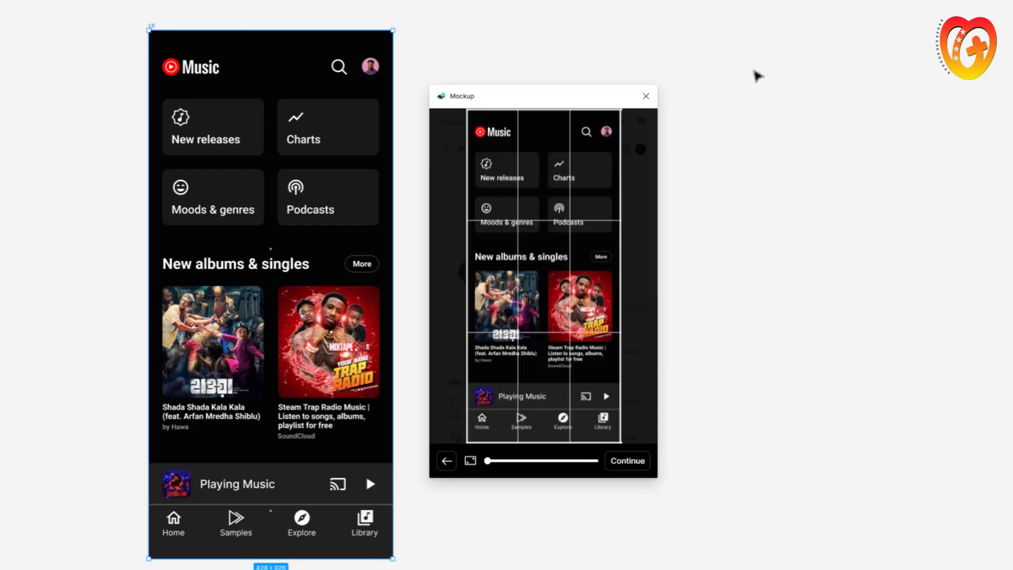
pyautogui.click(634, 465)
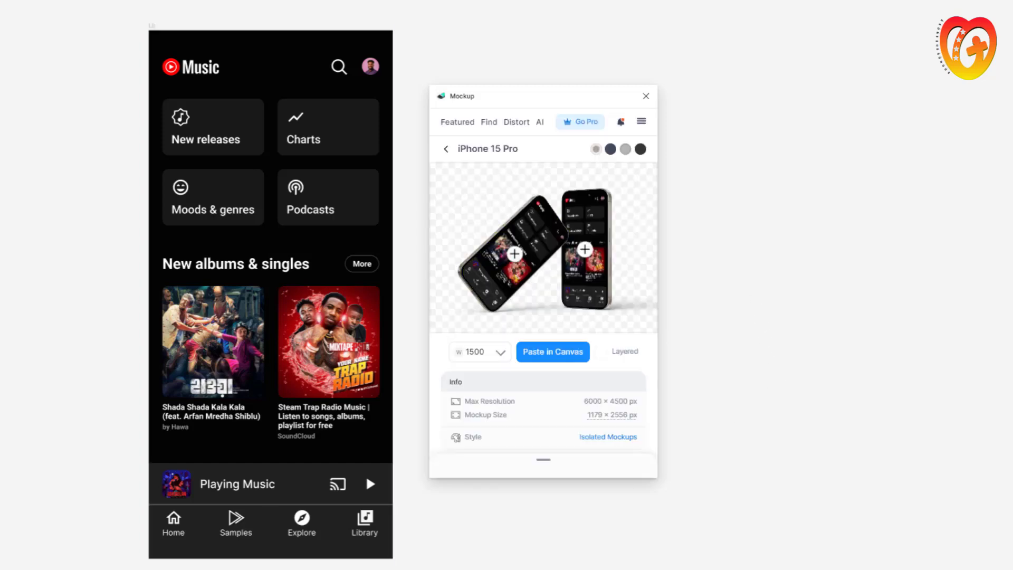
# Paste the finished iPhone 15 Pro mockup into the canvas at a width of 1500 and close the Mockup plugin
pyautogui.click(568, 359)
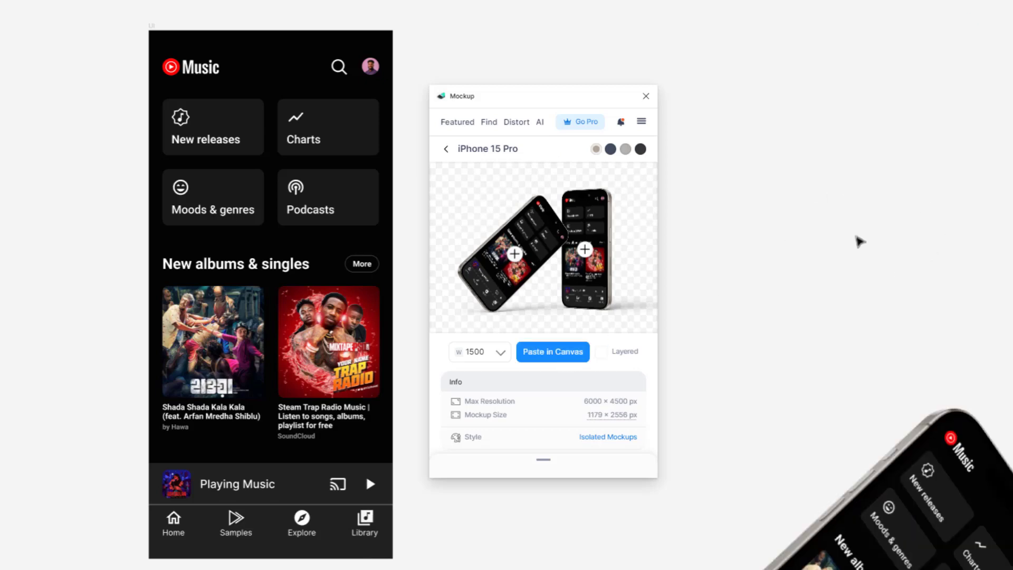
pyautogui.click(646, 97)
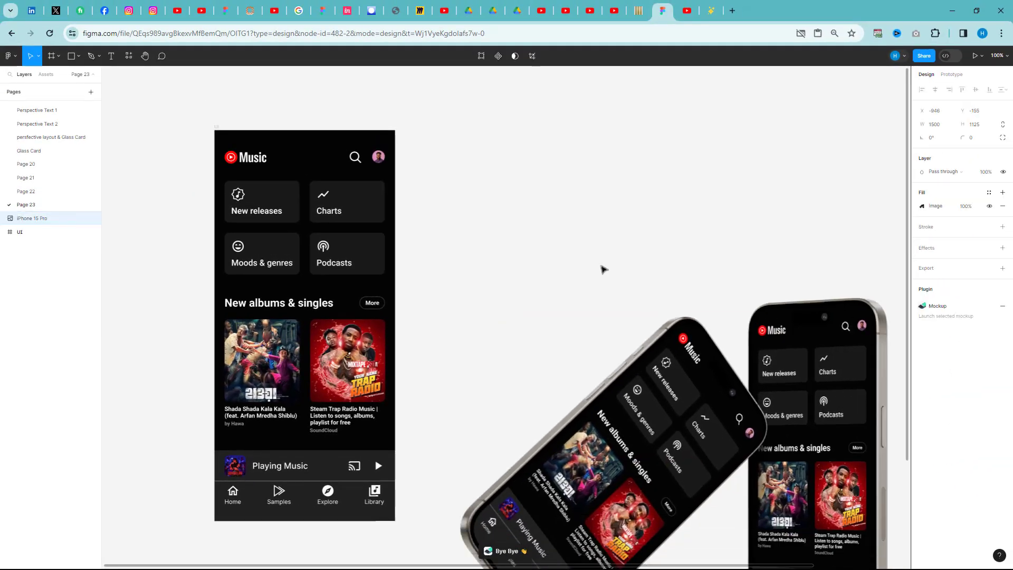
# Move the mockup image up next to the UI frame and shift the frame away from the overlapping phones
pyautogui.moveTo(604, 270); pyautogui.dragTo(520, 125)
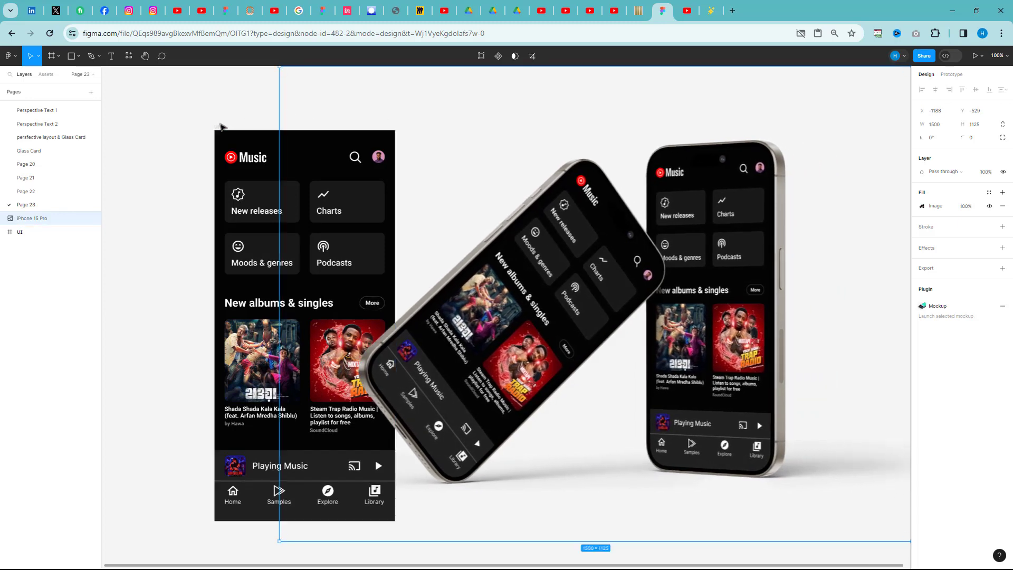
pyautogui.moveTo(220, 127); pyautogui.dragTo(140, 108)
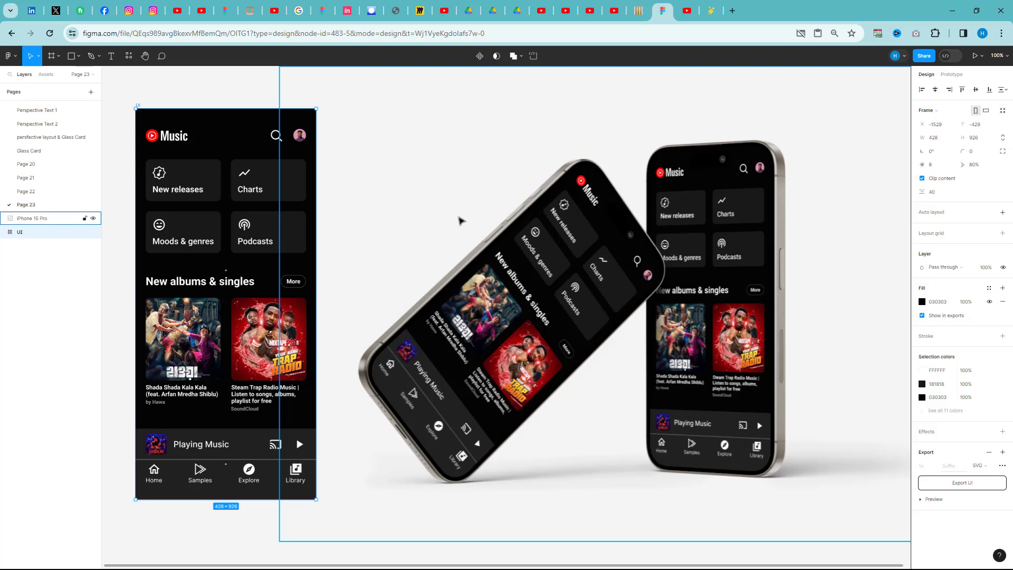
pyautogui.scroll(2, 472, 232)
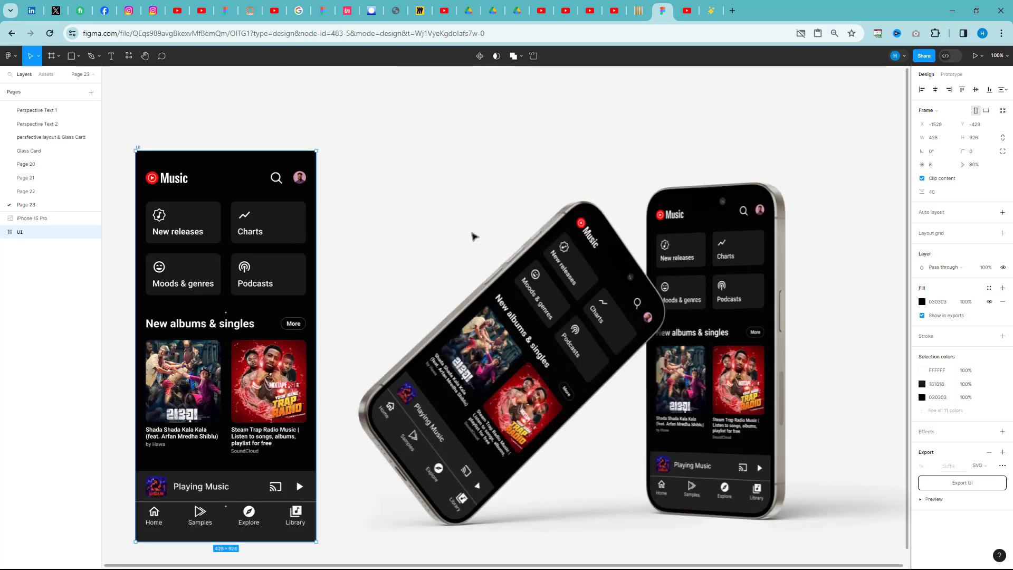
# Copy the iPhone 15 Pro mockup image, add a new page to the file and paste the image there
pyautogui.click(499, 235)
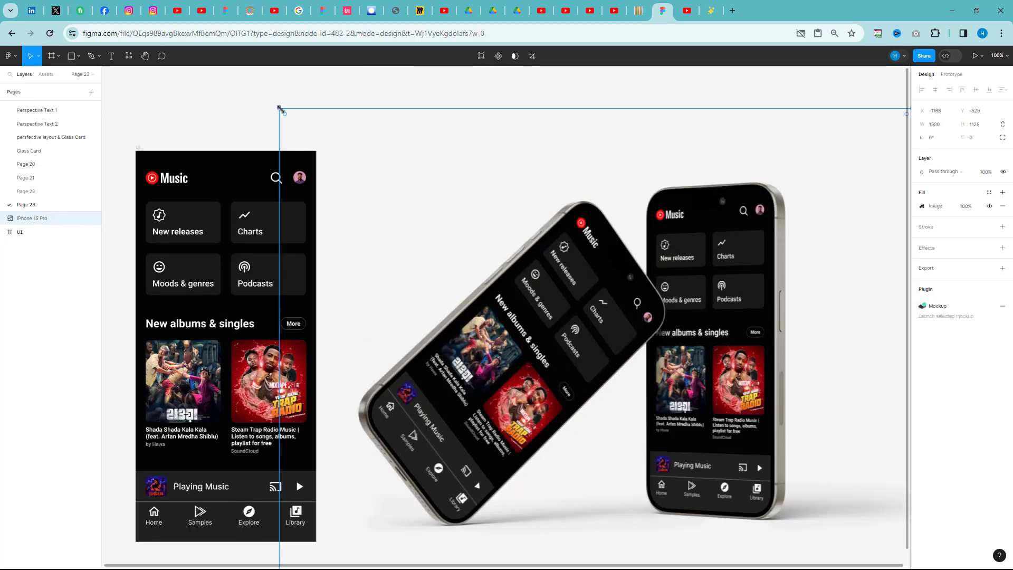
pyautogui.rightClick(279, 108)
pyautogui.click(277, 108)
pyautogui.click(91, 93)
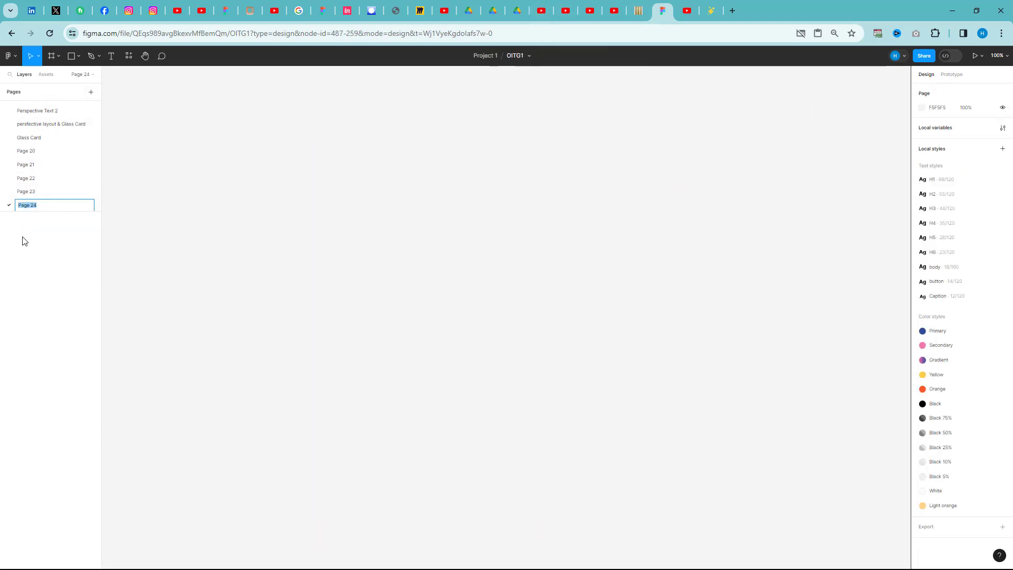
pyautogui.click(35, 241)
pyautogui.hotkey('ctrl', 'v')
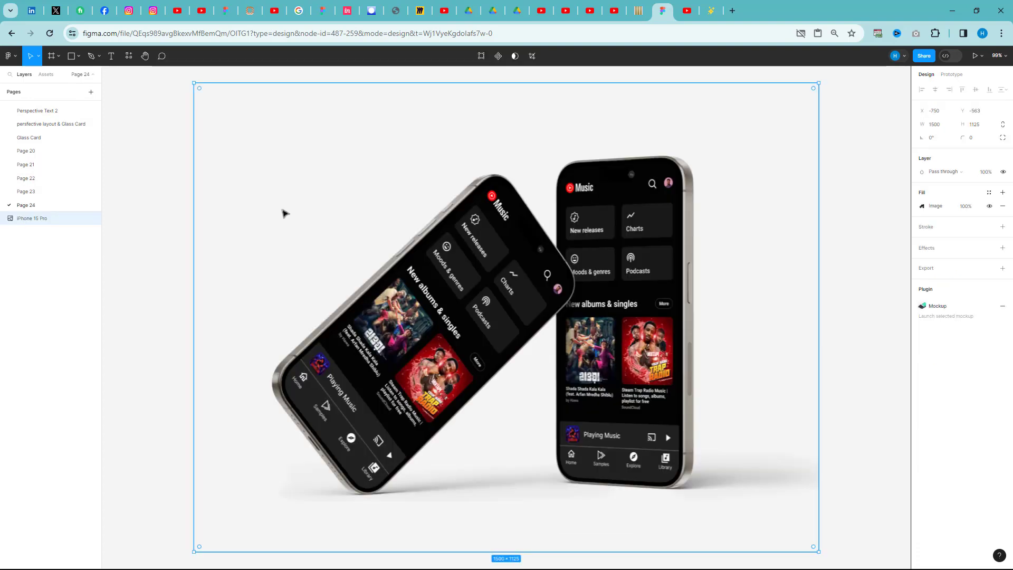
pyautogui.click(866, 326)
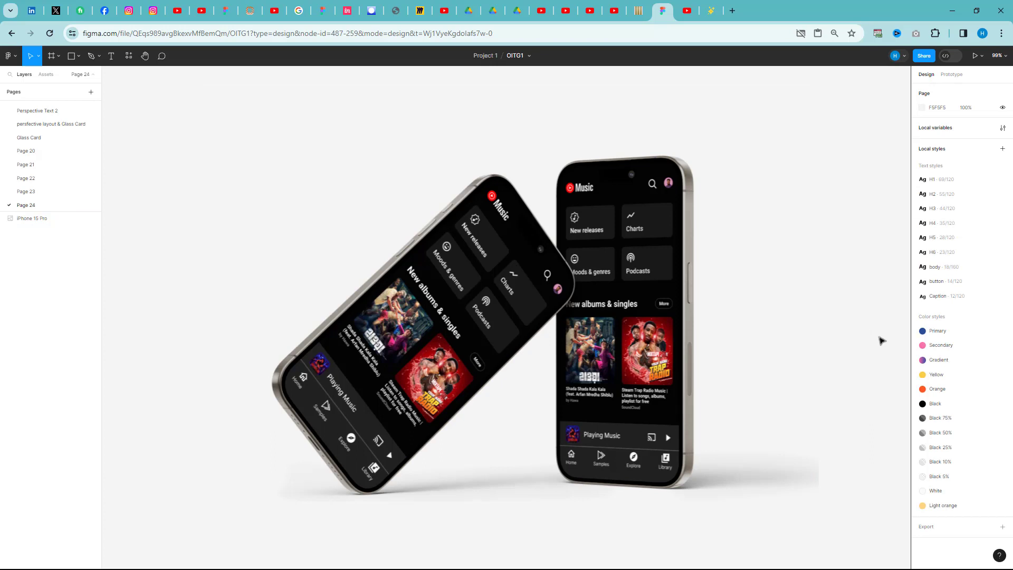
pyautogui.click(810, 195)
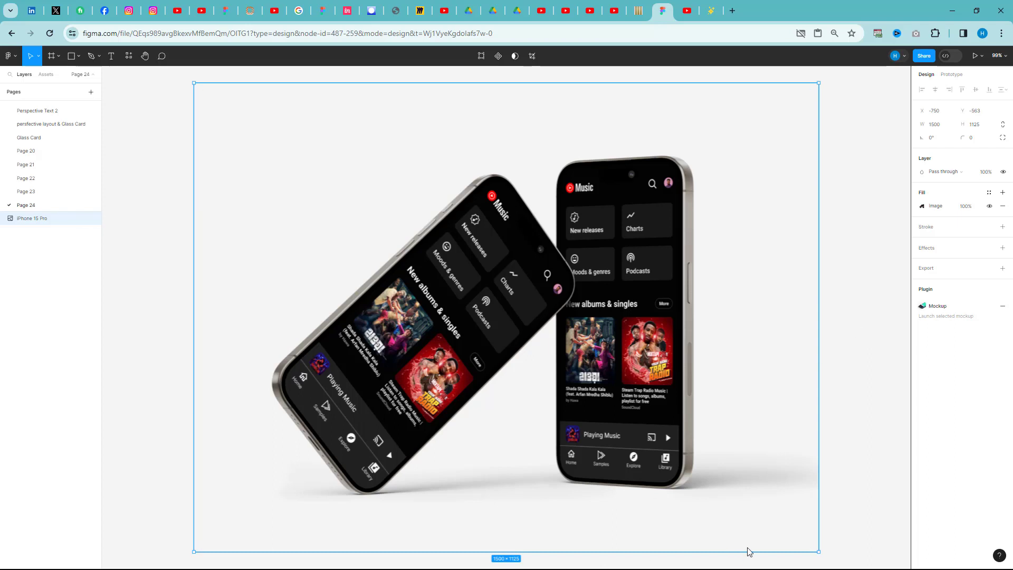
pyautogui.click(865, 275)
pyautogui.click(785, 280)
pyautogui.click(883, 320)
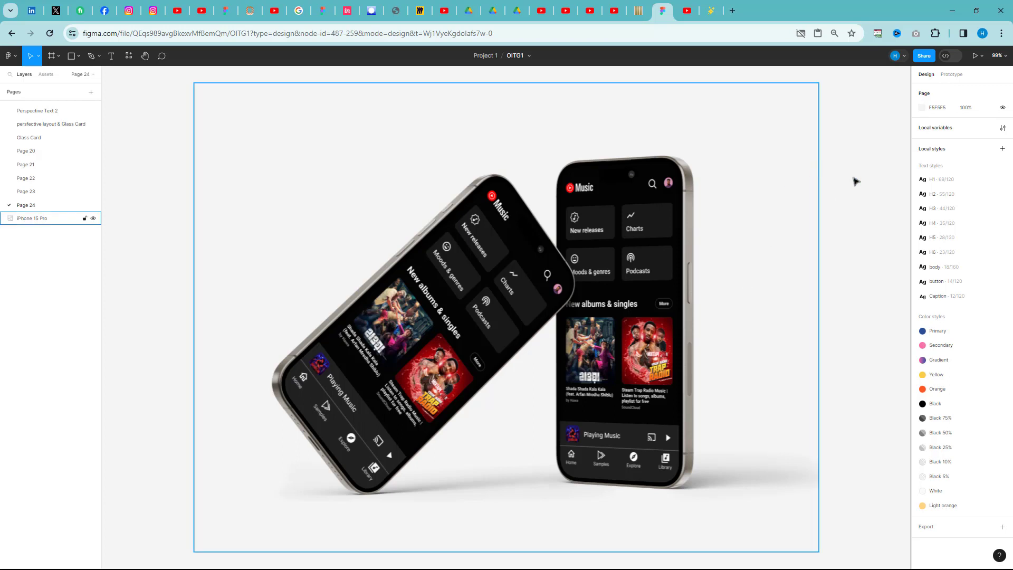